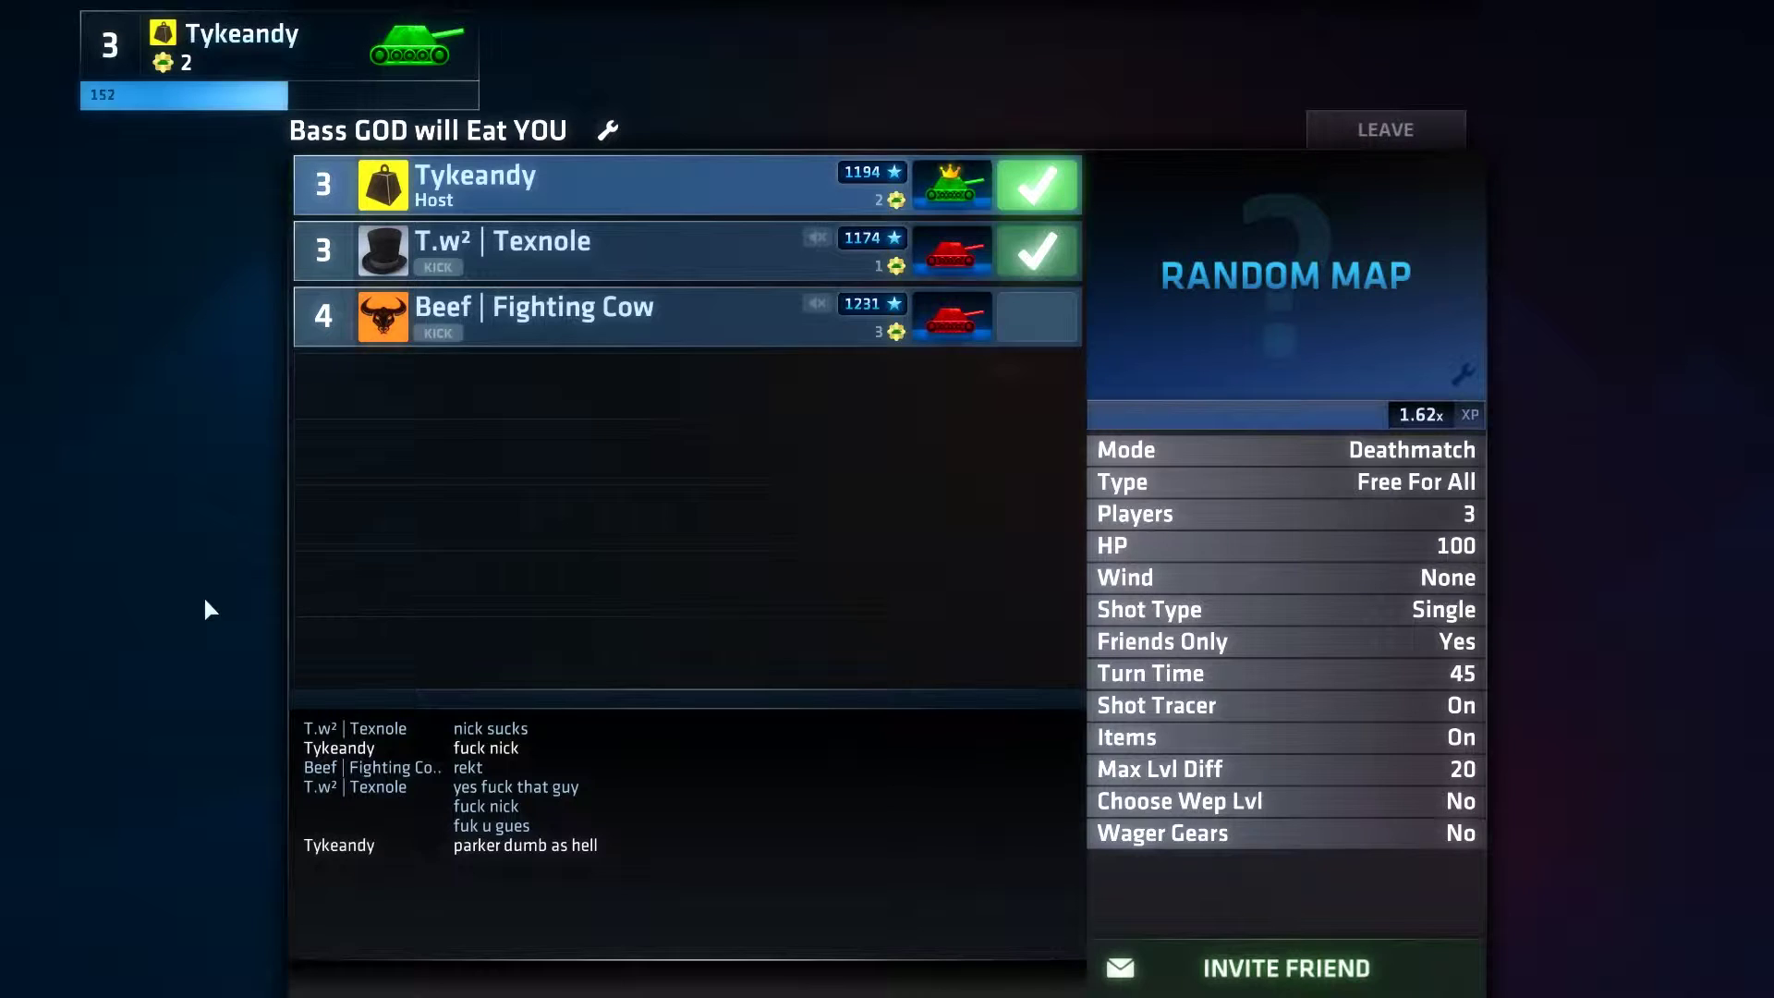
- Browse the map grid from the RANDOM MAP panel before the deathmatch starts
left_click(1286, 240)
scroll(869, 587, "down", 5)
scroll(868, 588, "up", 3)
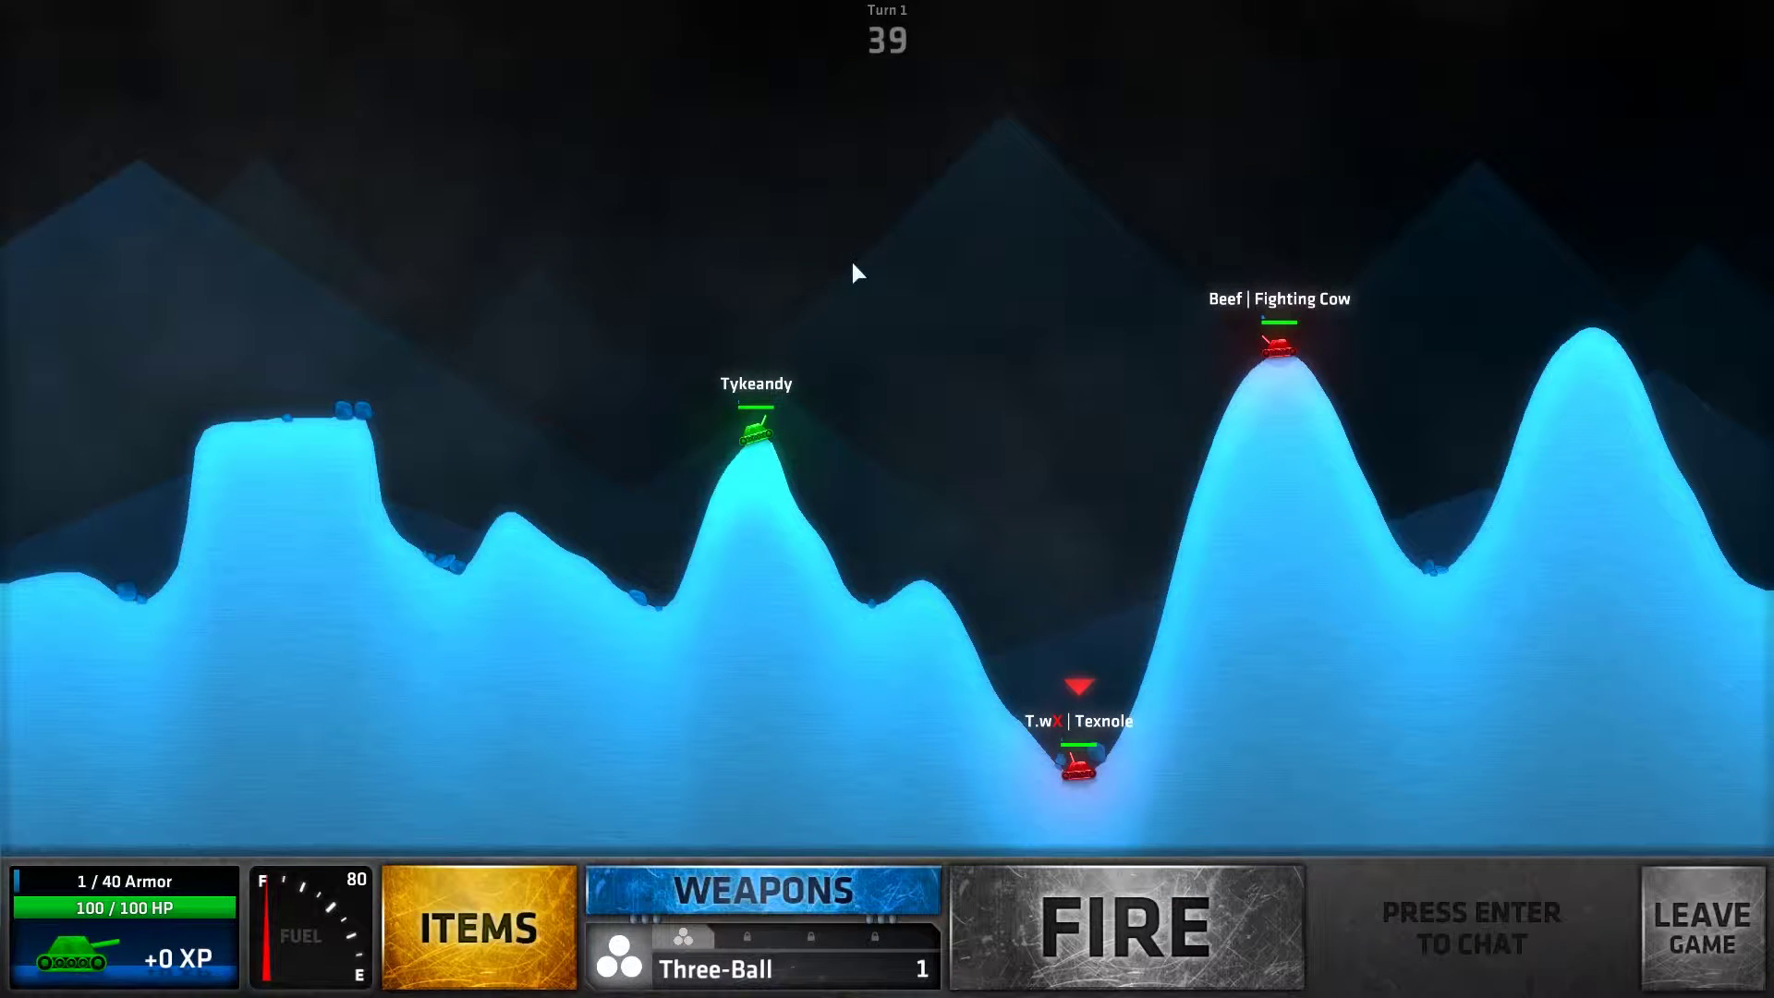
- Fire a Grenade at the valley tank, then equip Horizon for the next turn
left_click(762, 900)
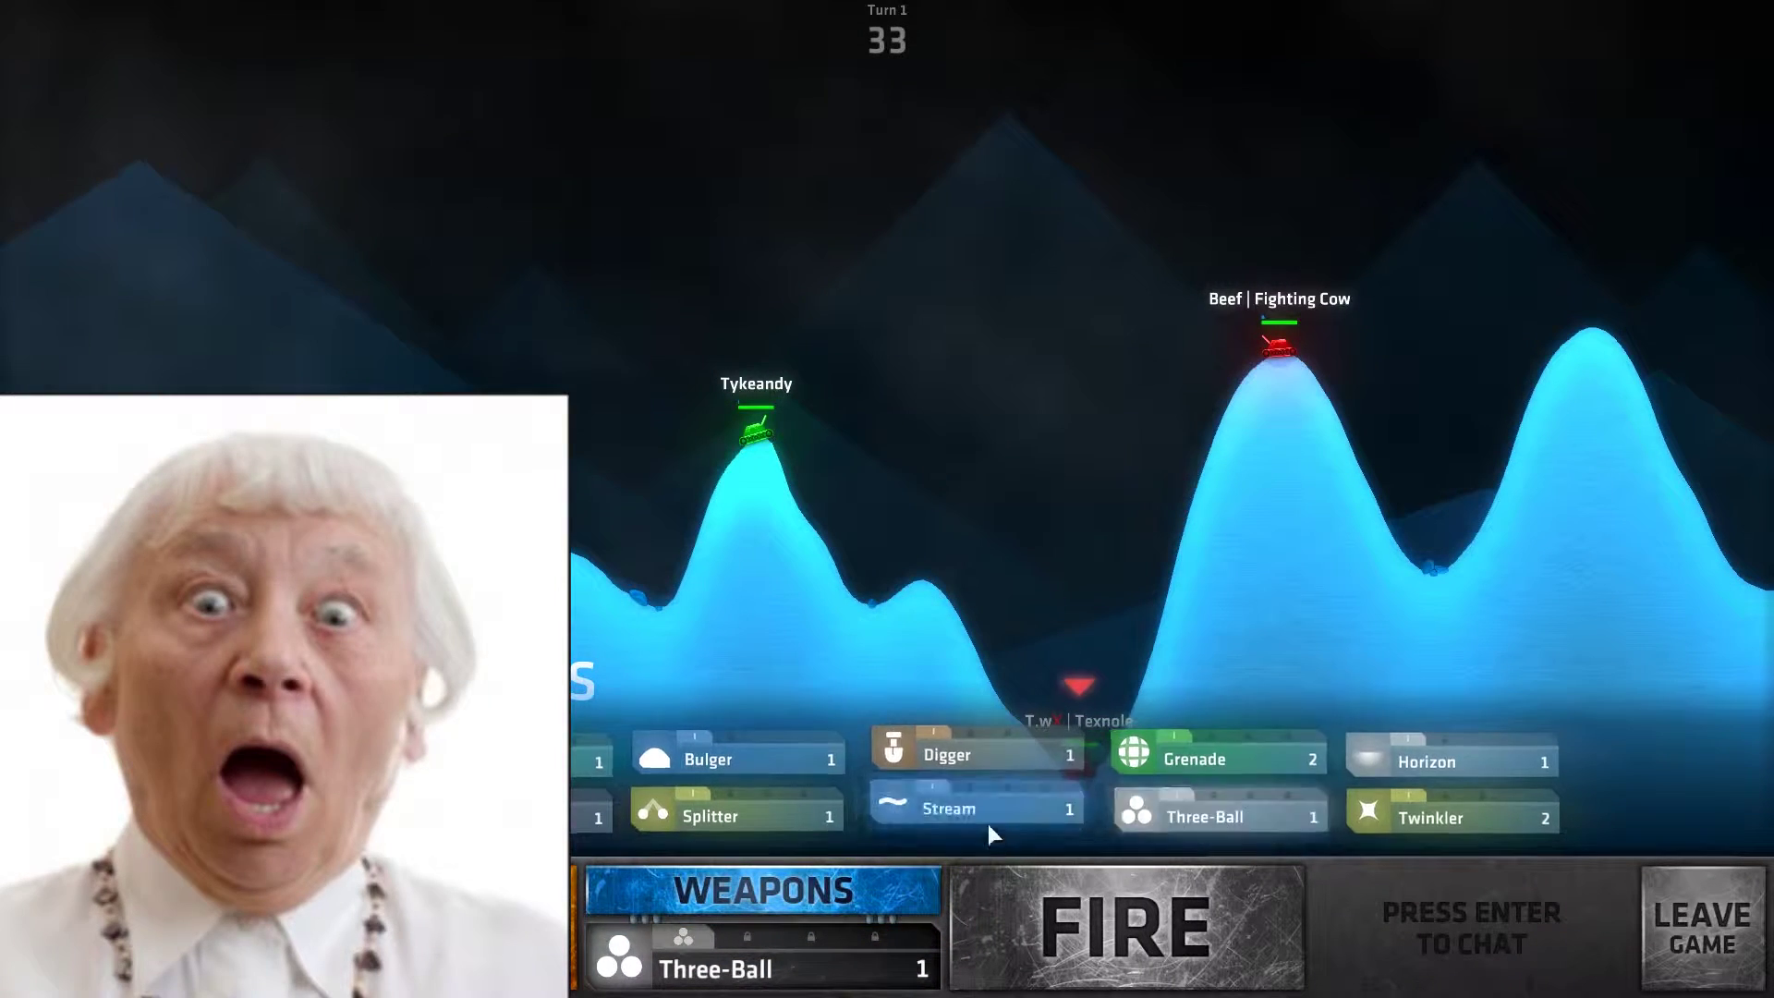
scroll(924, 771, "down", 1)
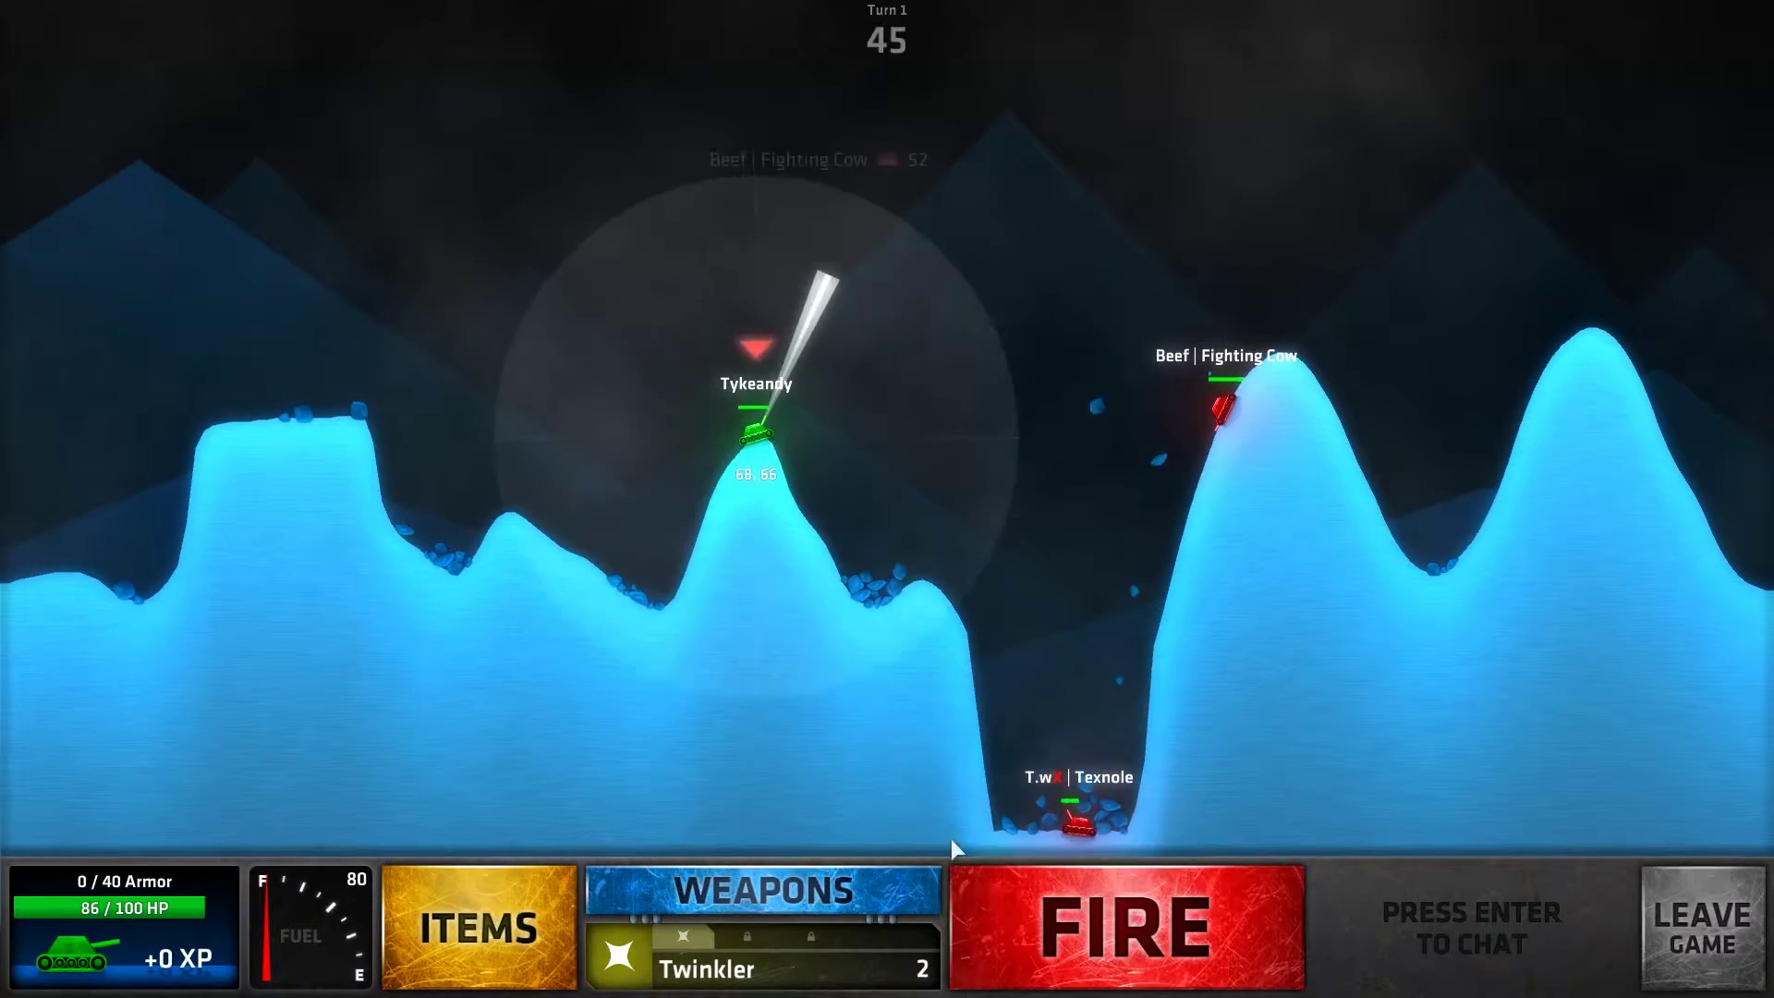
left_click(762, 894)
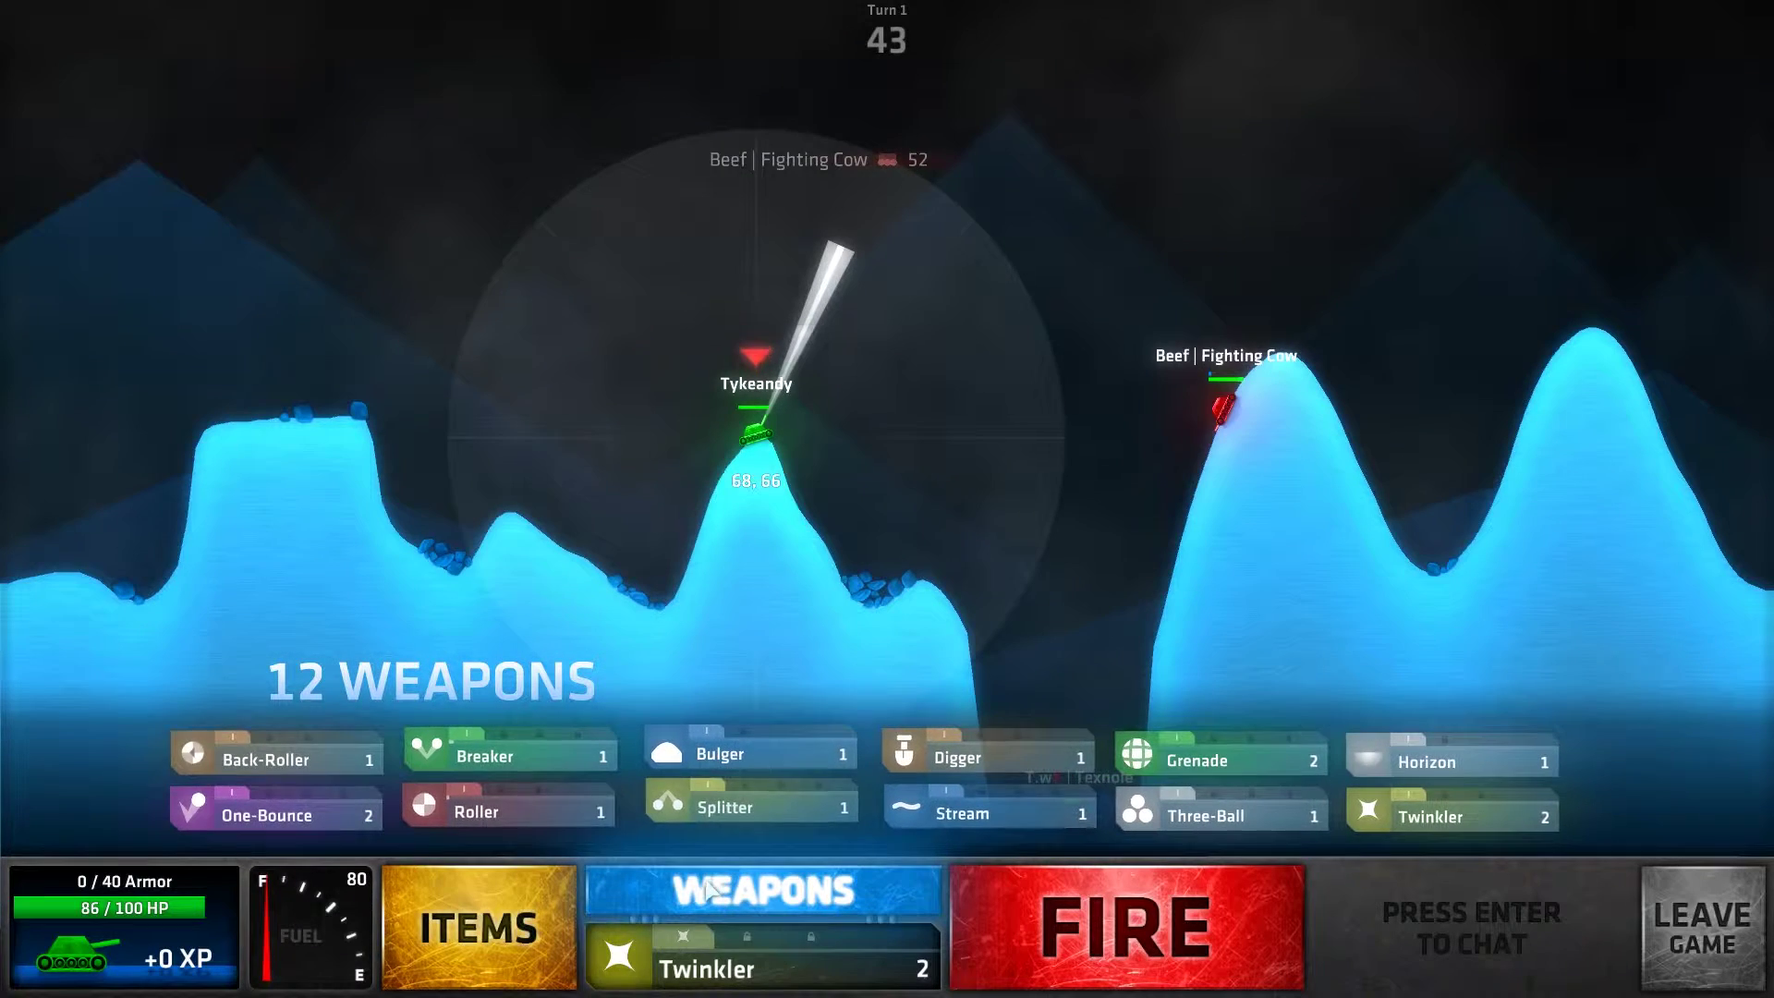
left_click(1191, 759)
key("space")
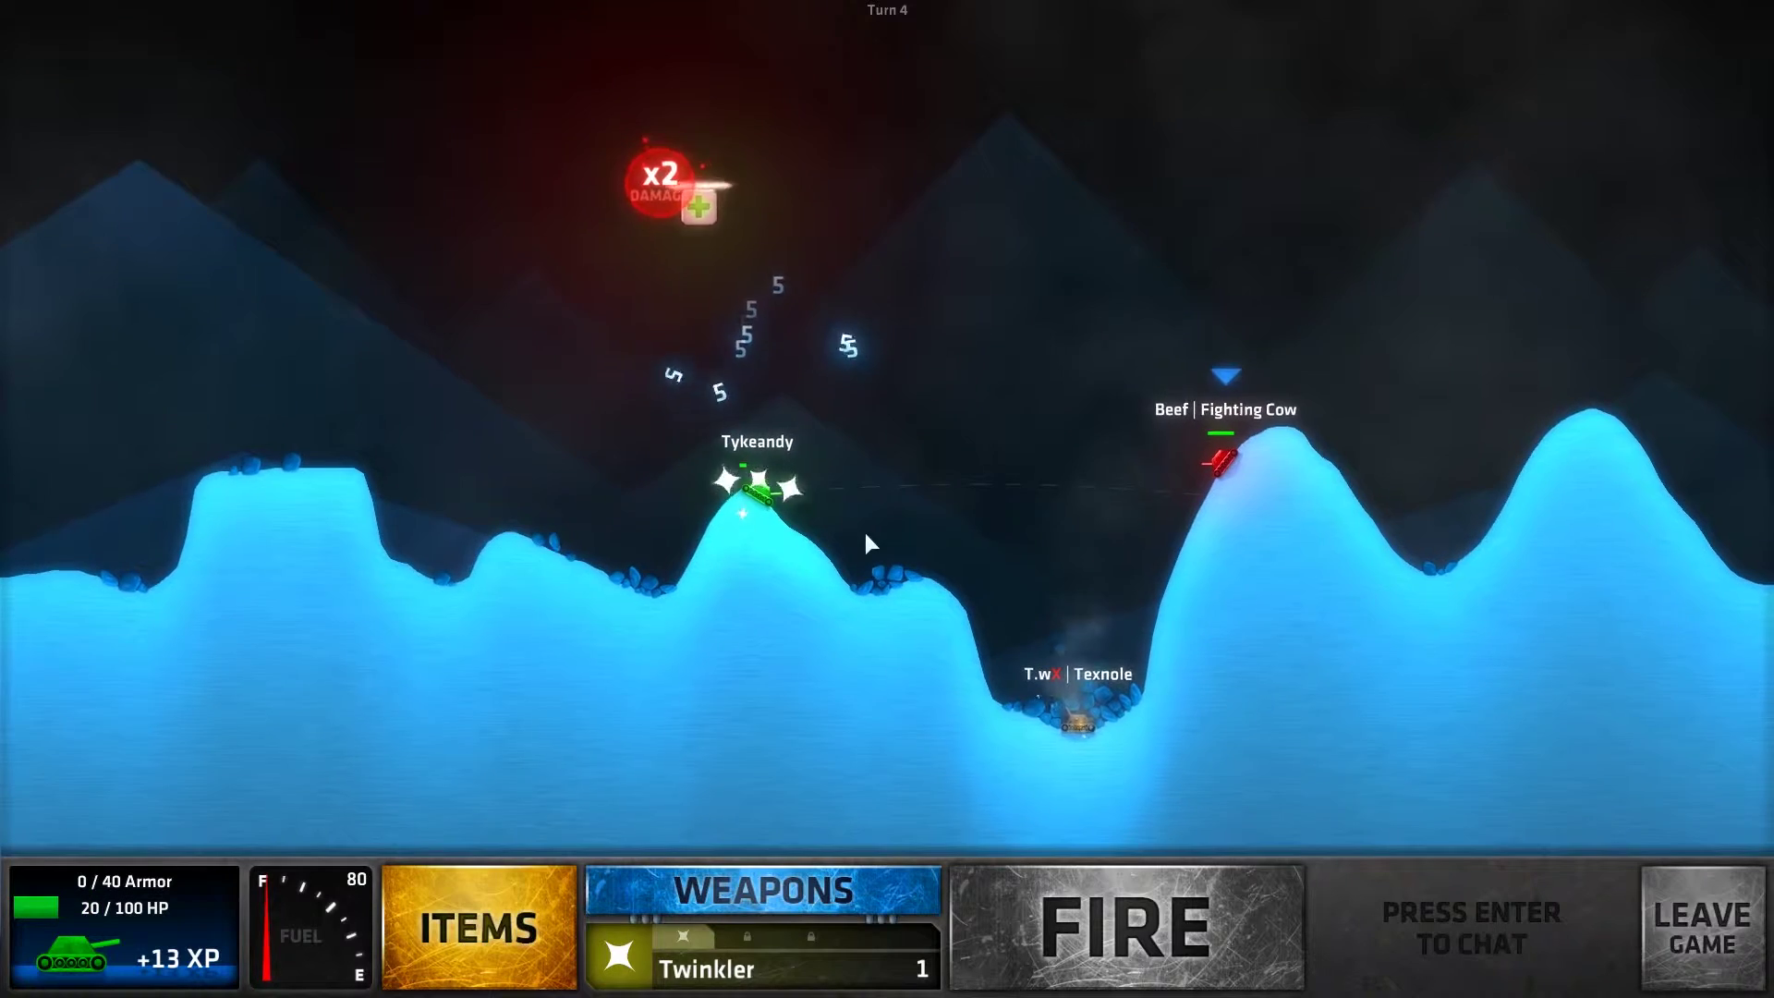
left_click(719, 905)
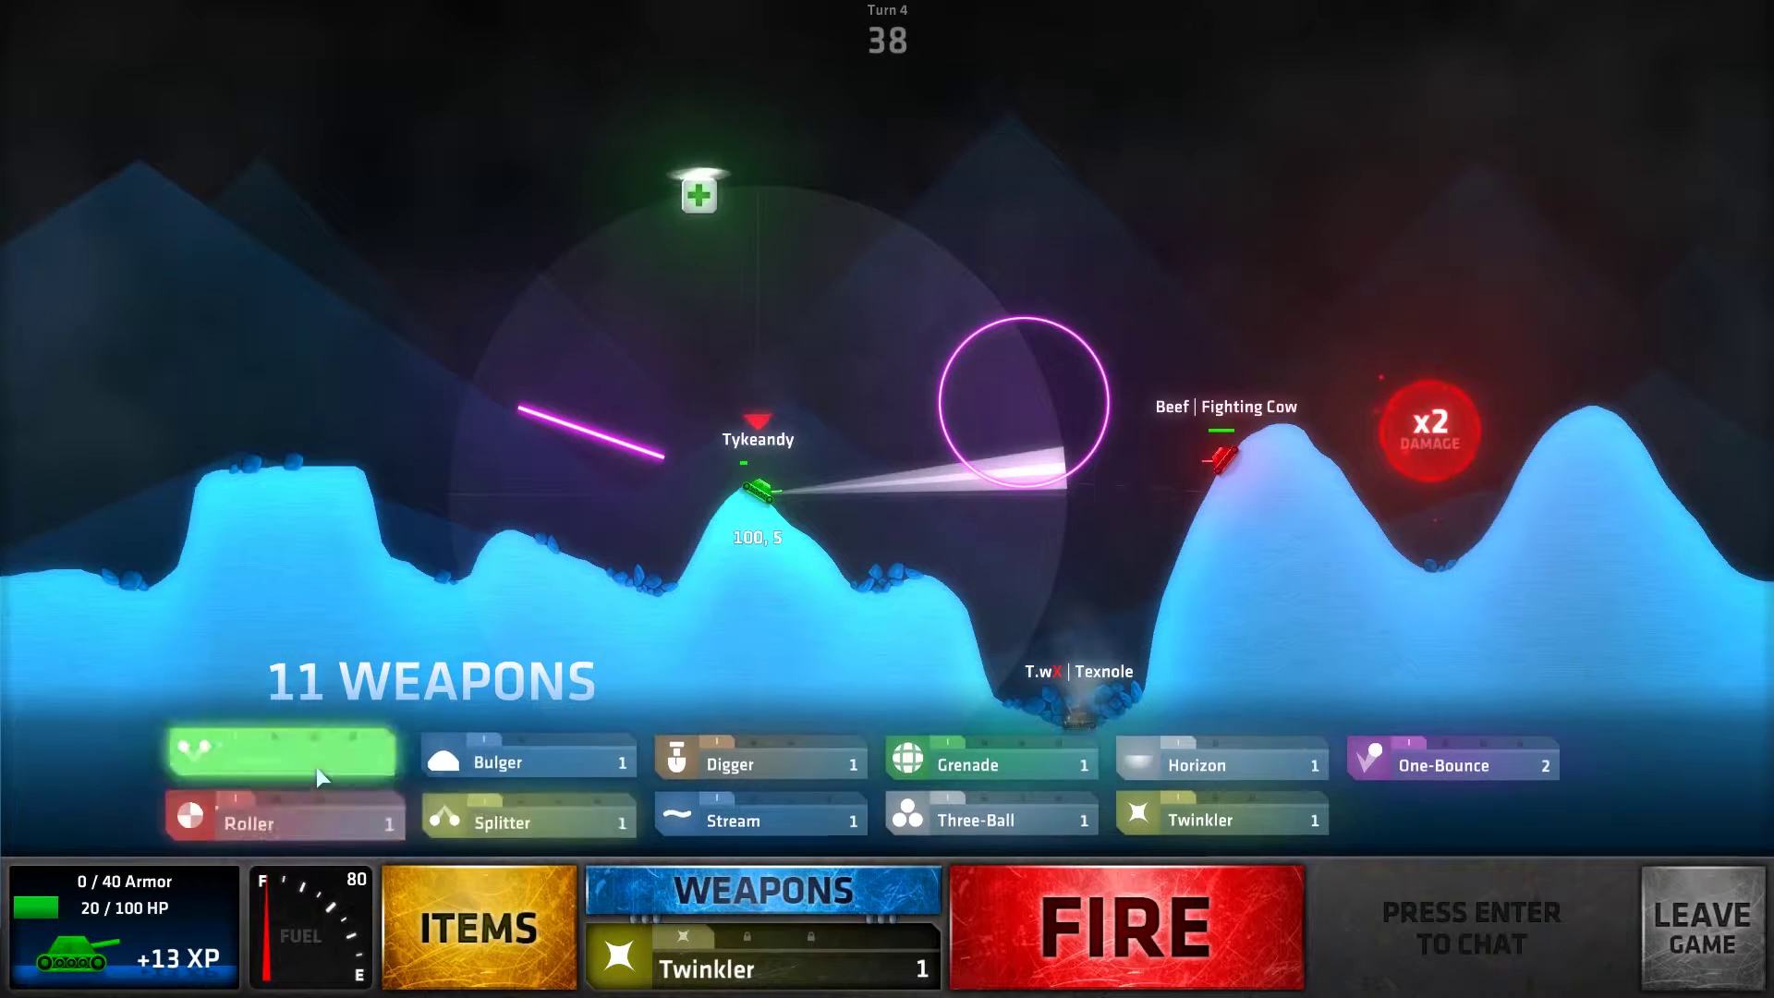
left_click(1261, 755)
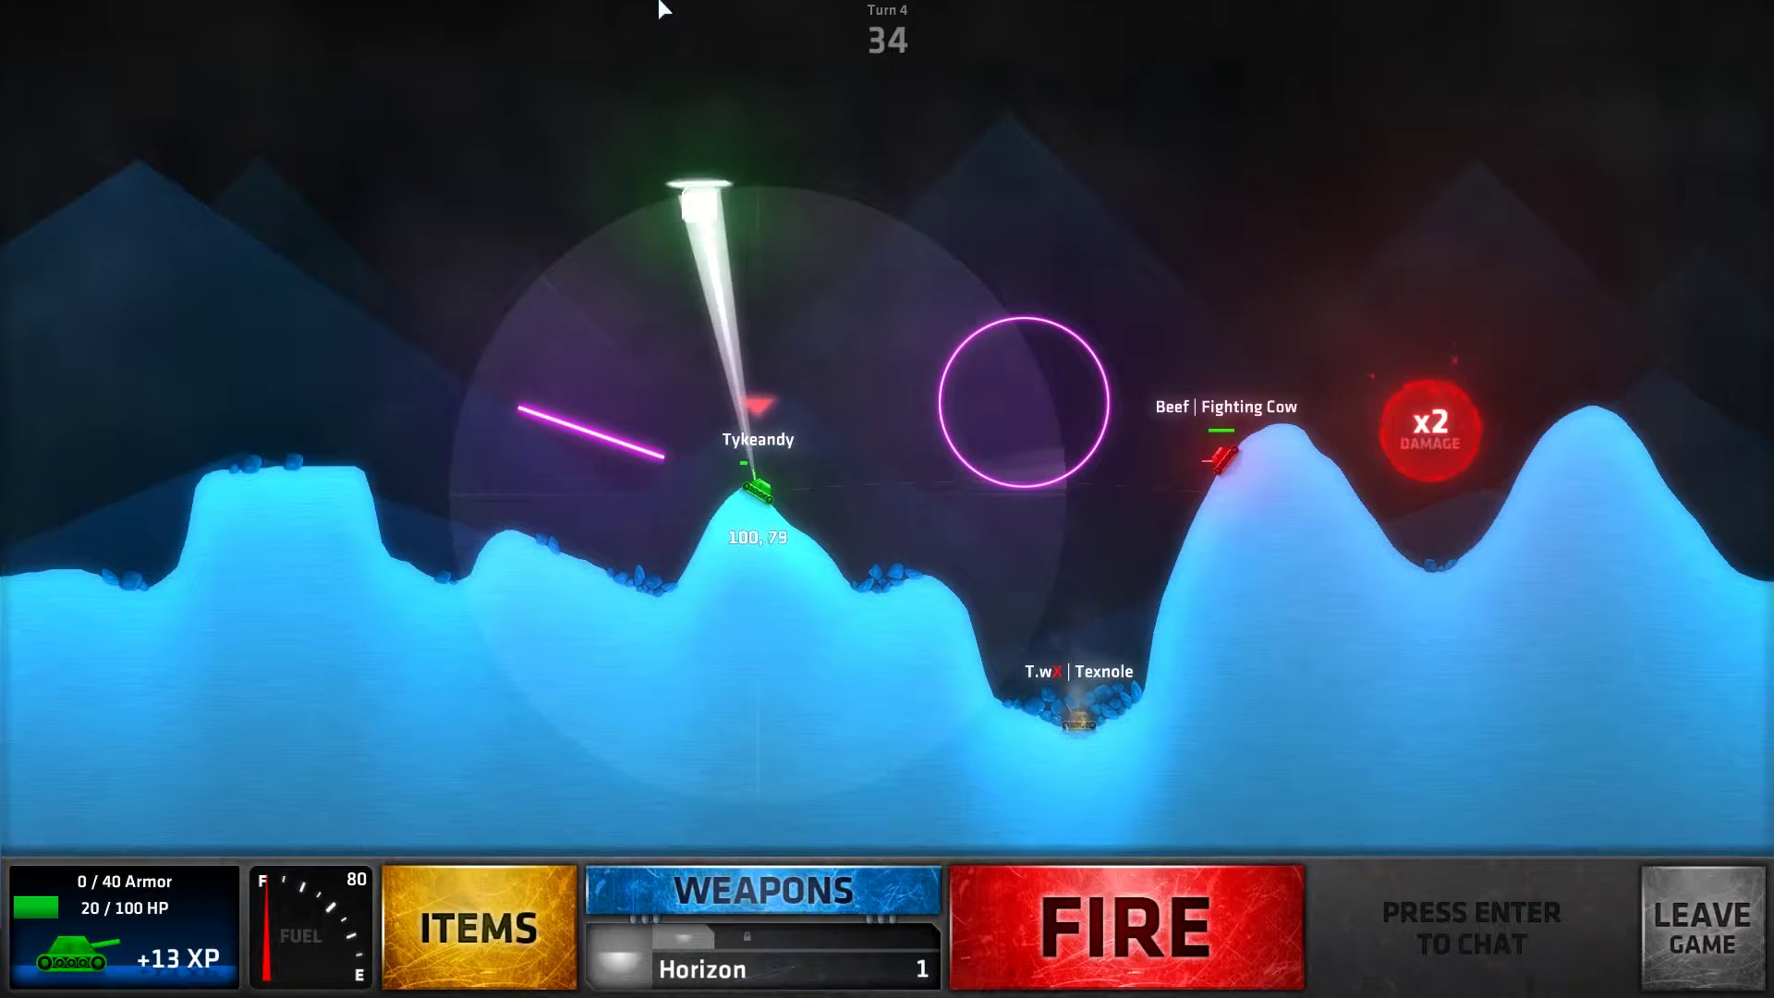
- Fire the Horizon shot to close out the first round
left_click(1126, 926)
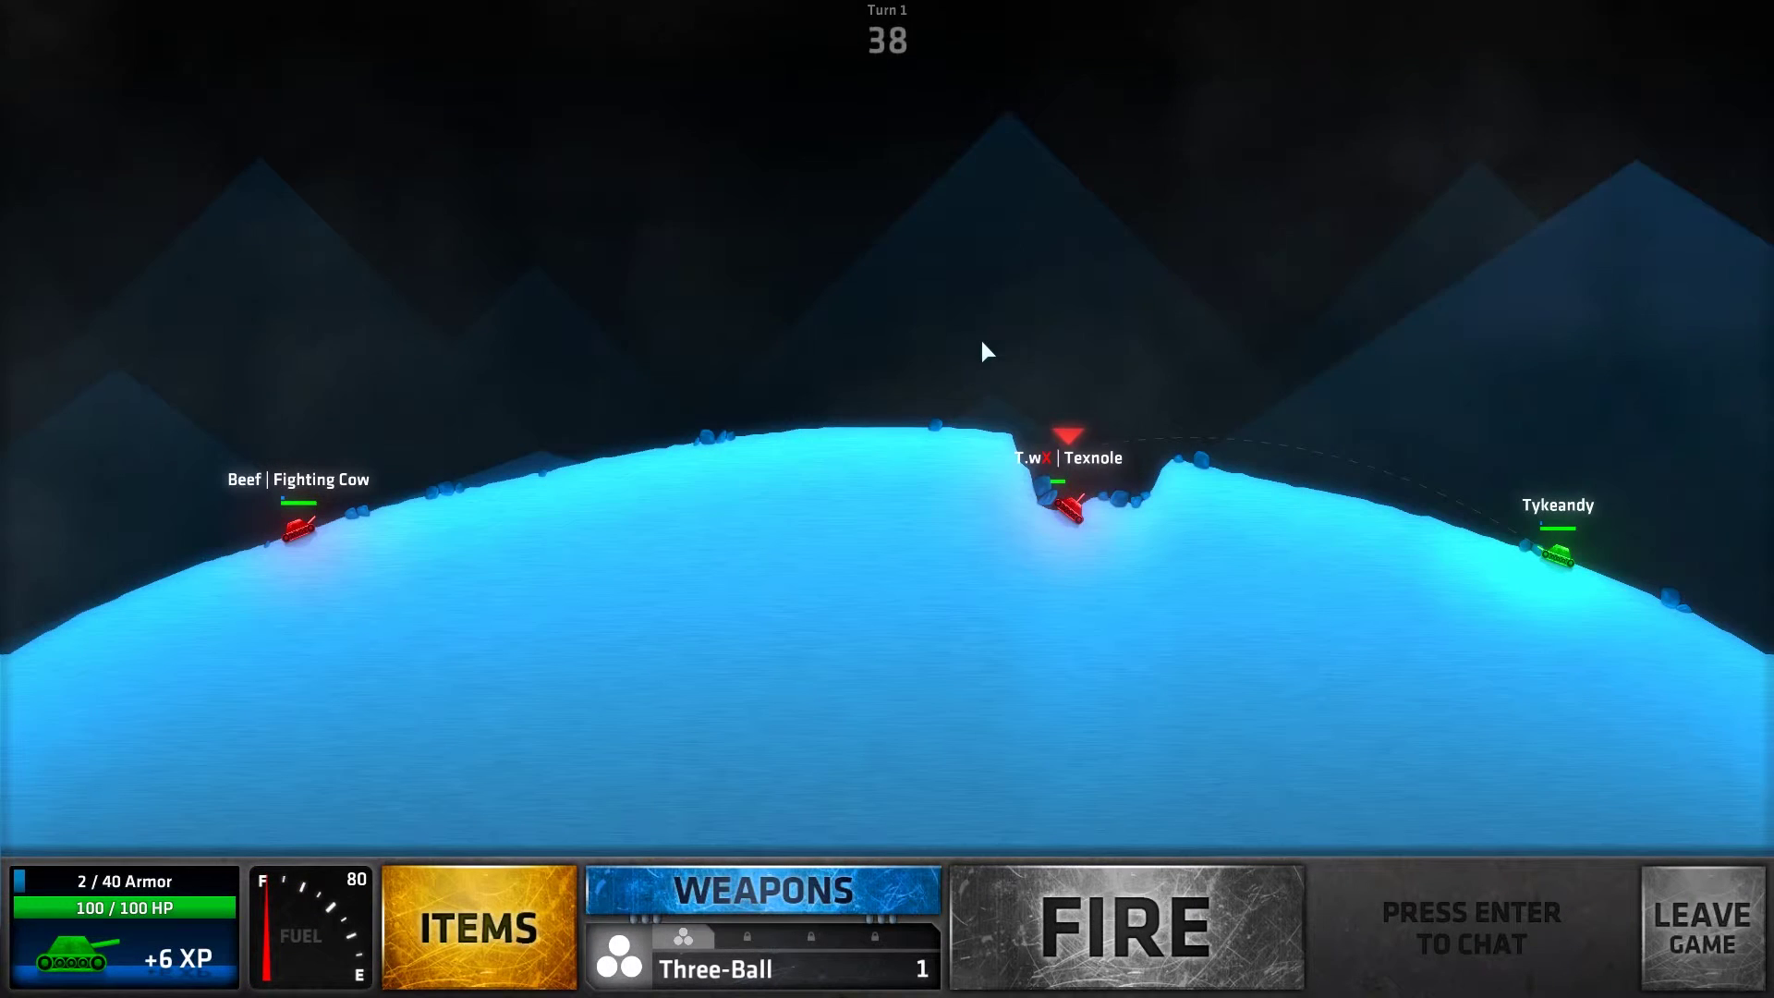
- Fire with the space key while the second round on Stunted plays out
key("space")
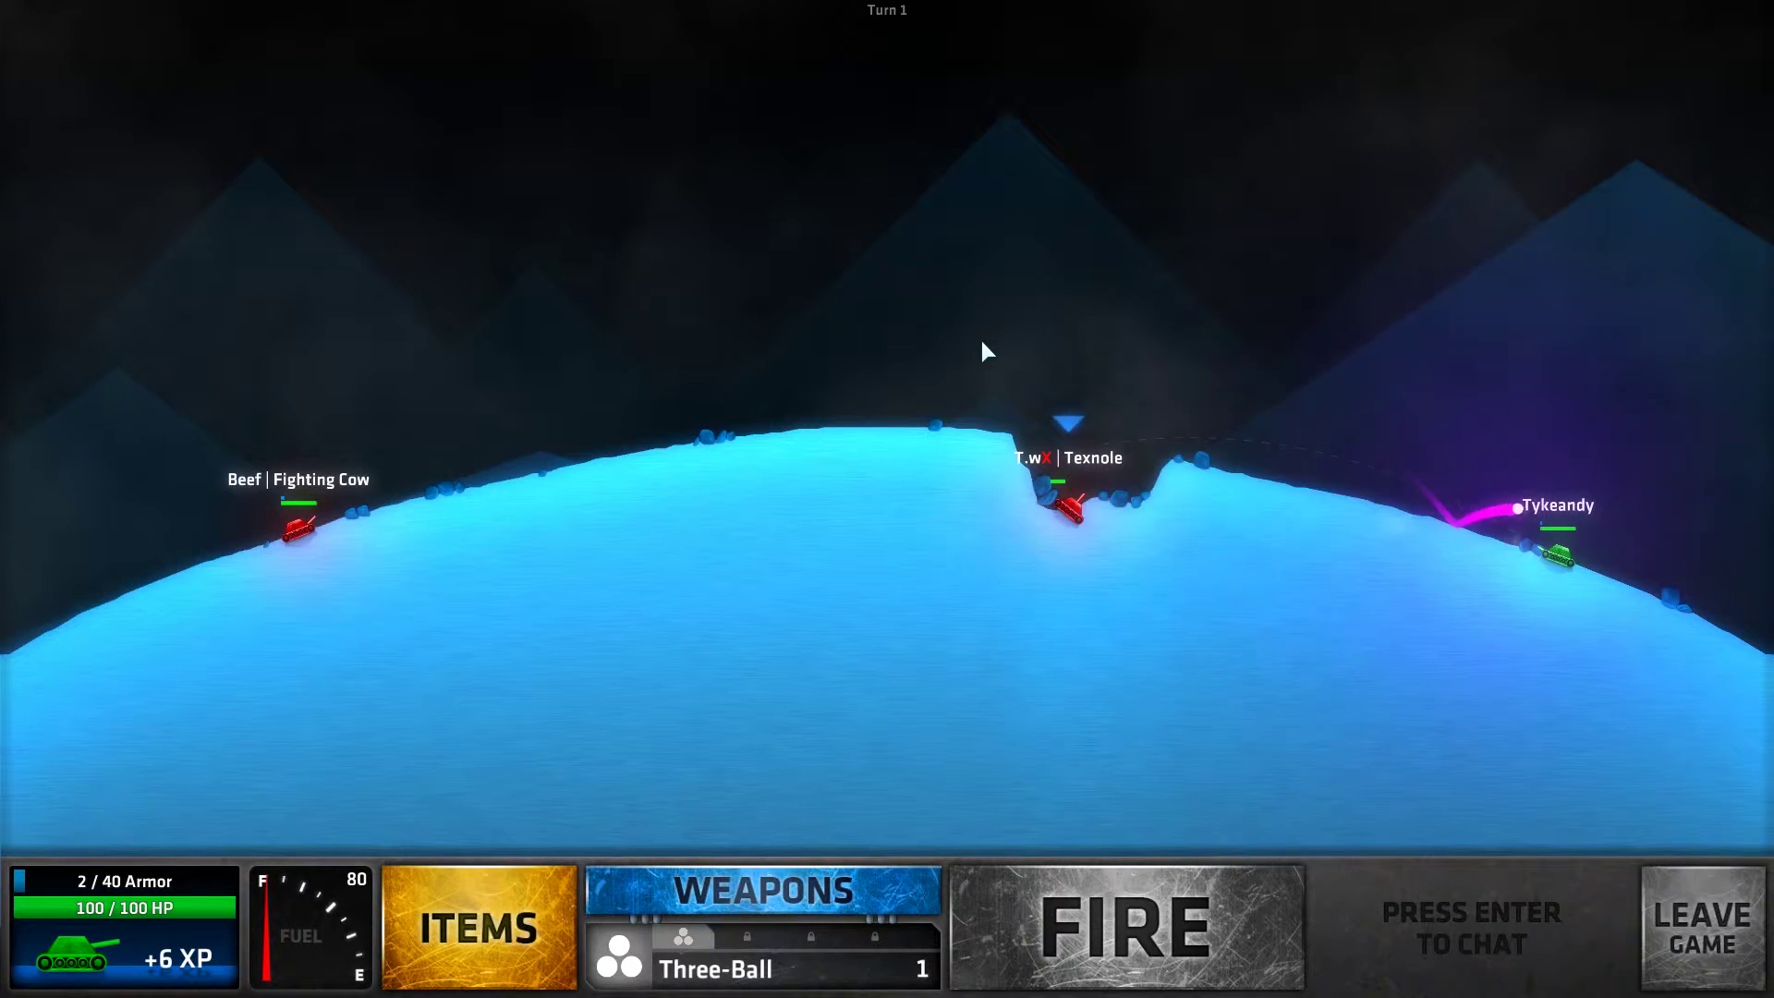